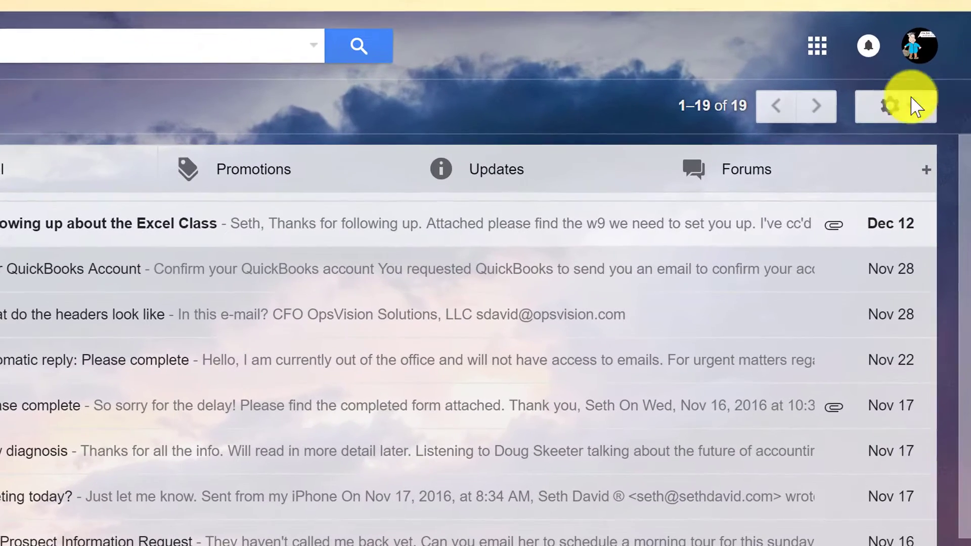
Uncheck the Forums, Promotions and Social tabs in Configure inbox and save, leaving one unified list.
click(923, 116)
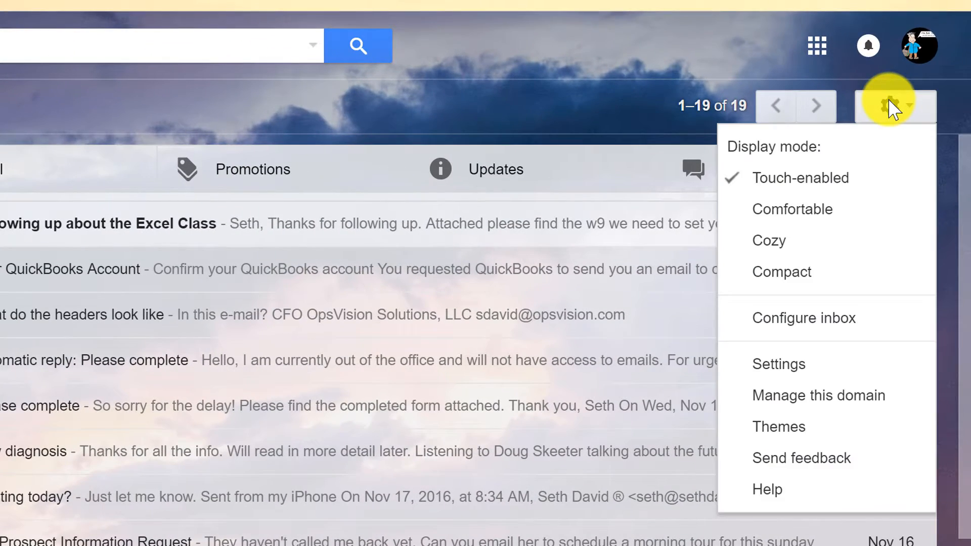
click(798, 316)
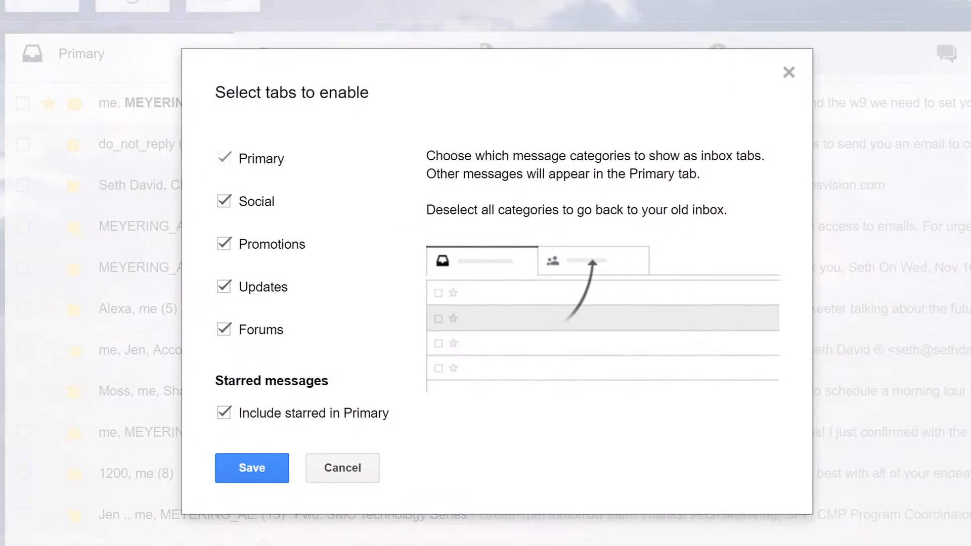
click(224, 329)
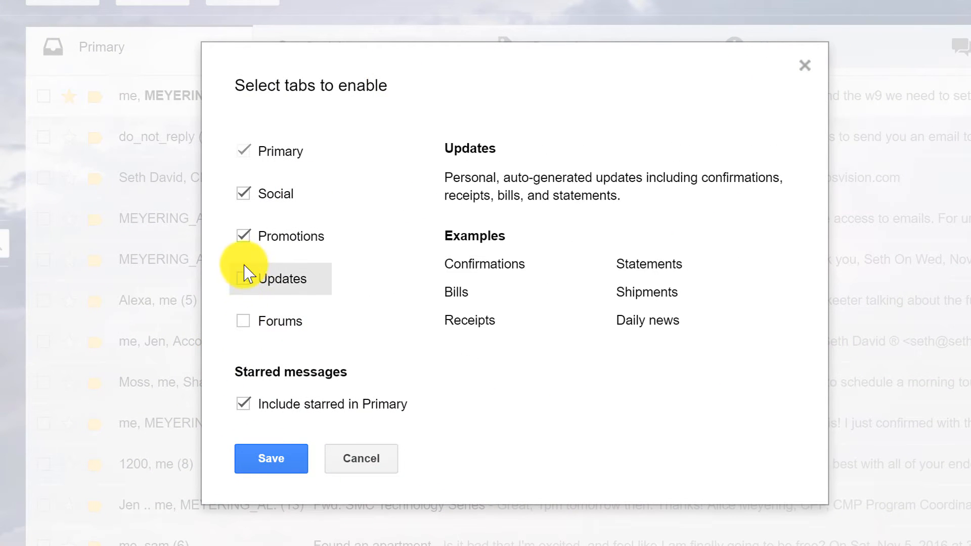
click(243, 236)
click(243, 194)
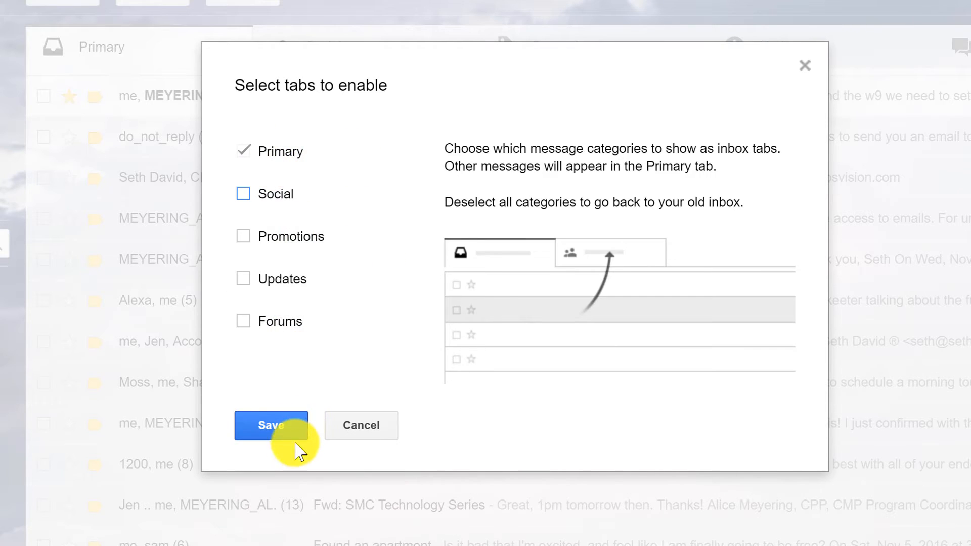
click(270, 416)
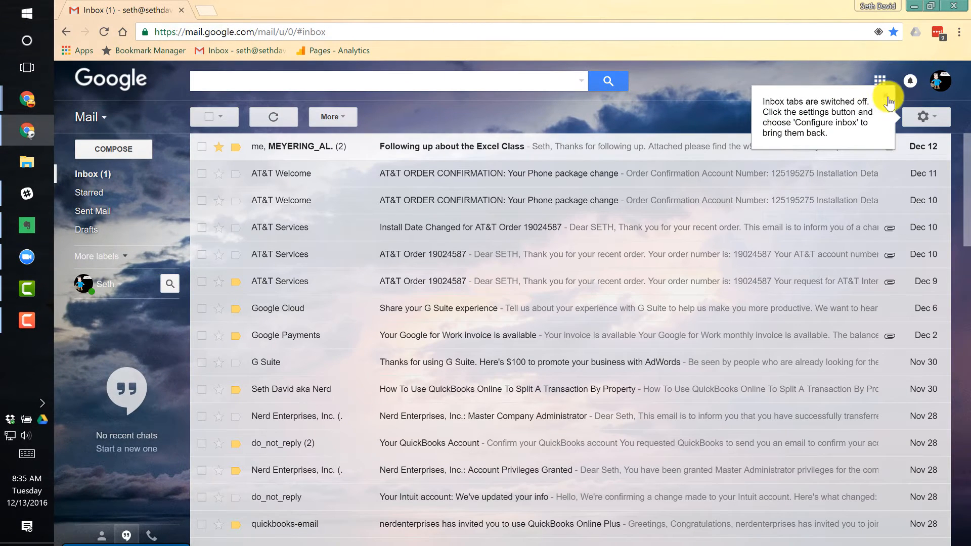
click(889, 100)
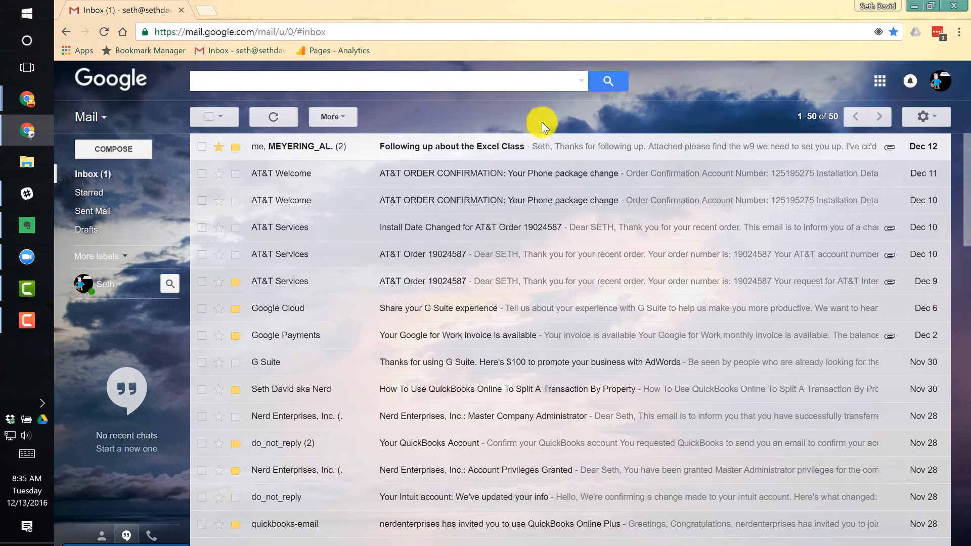
scroll(351, 351, down, 1)
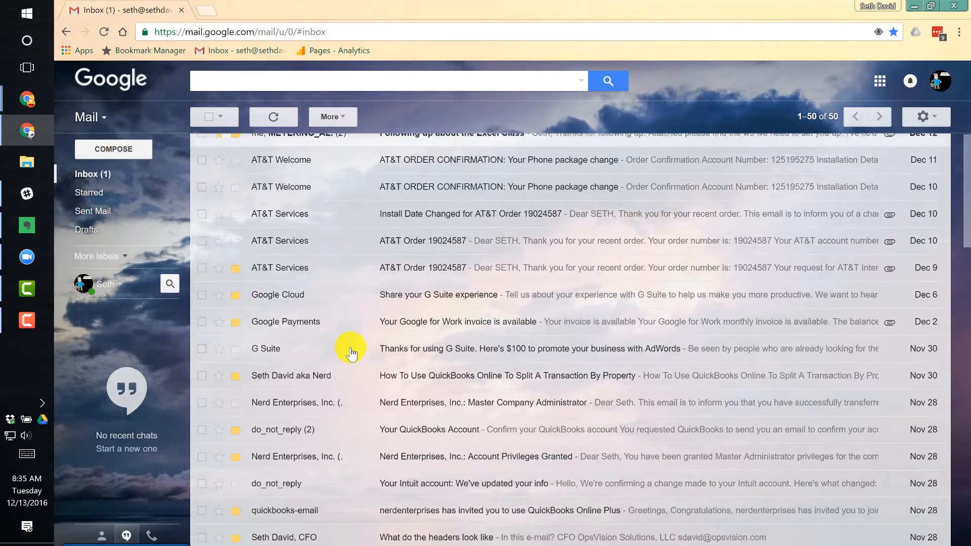
scroll(352, 351, down, 5)
scroll(351, 353, up, 3)
scroll(351, 355, up, 3)
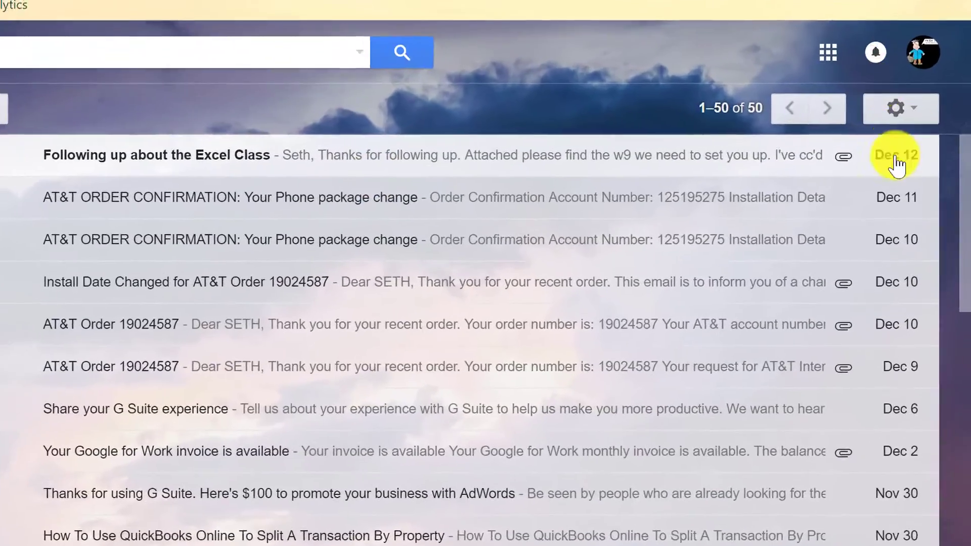
Choose Priority Inbox as the inbox type in the Inbox settings section.
click(897, 108)
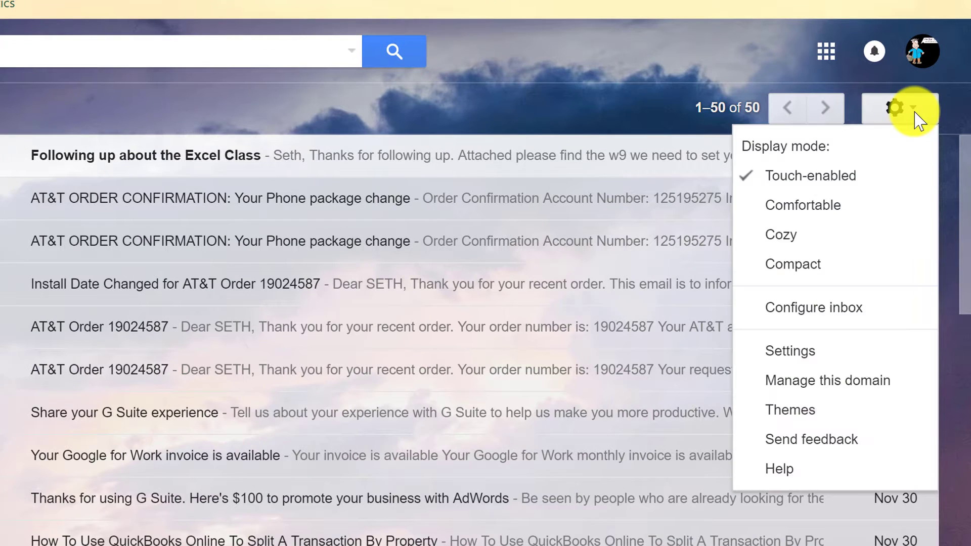
click(789, 350)
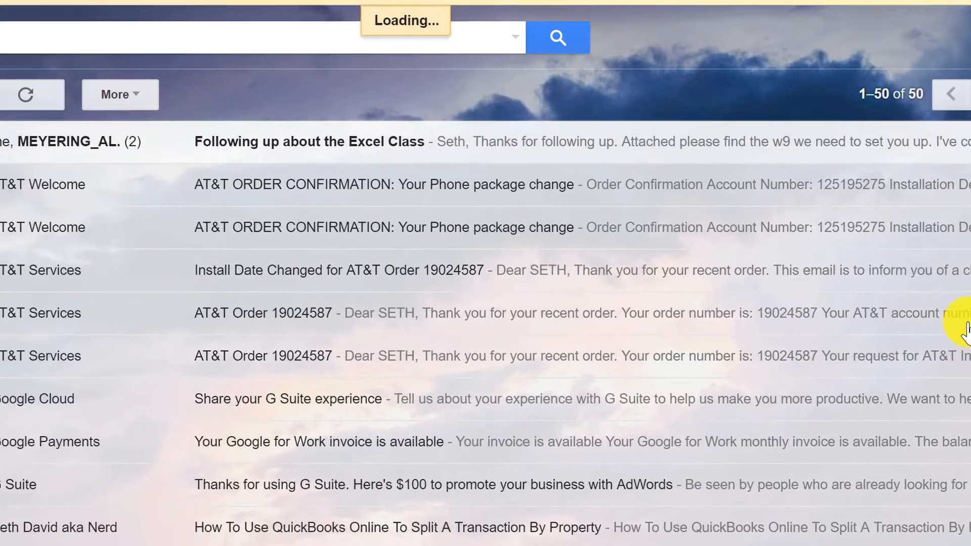
click(213, 128)
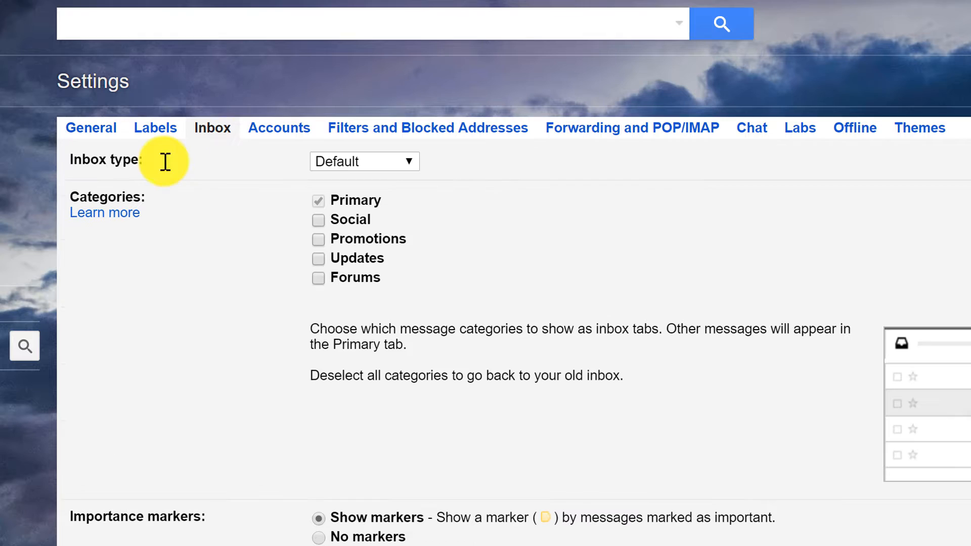
click(364, 161)
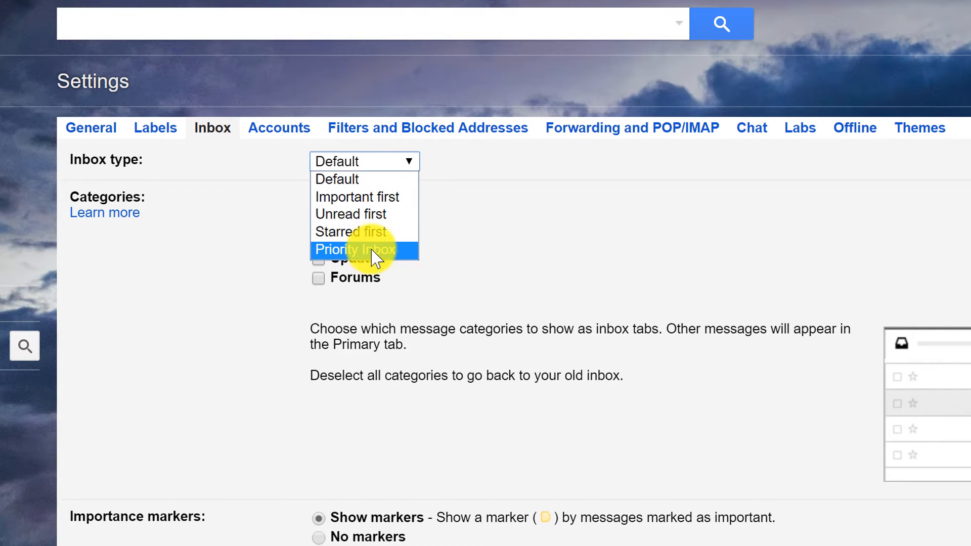
click(355, 249)
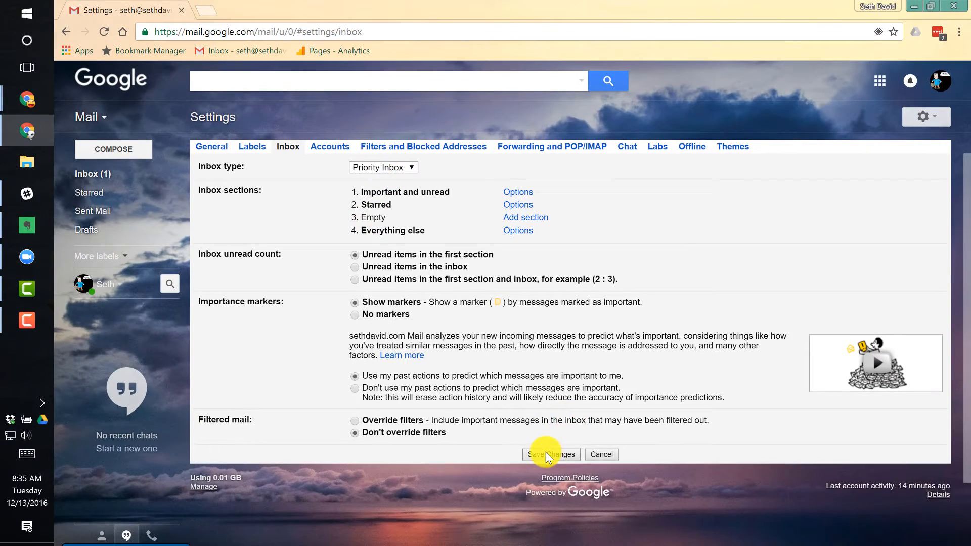
Save the Priority Inbox settings, read the Excel Class thread and refresh so the sections update.
click(547, 455)
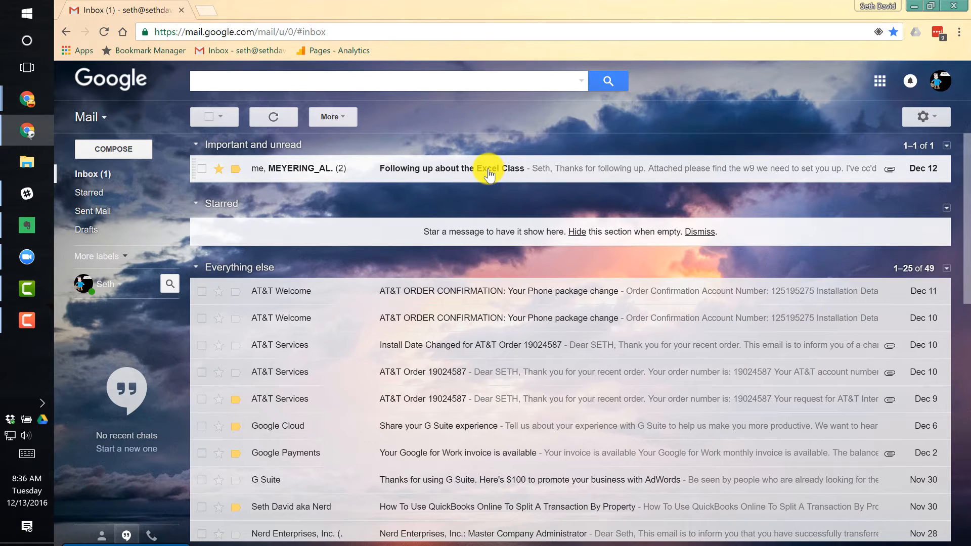
click(445, 165)
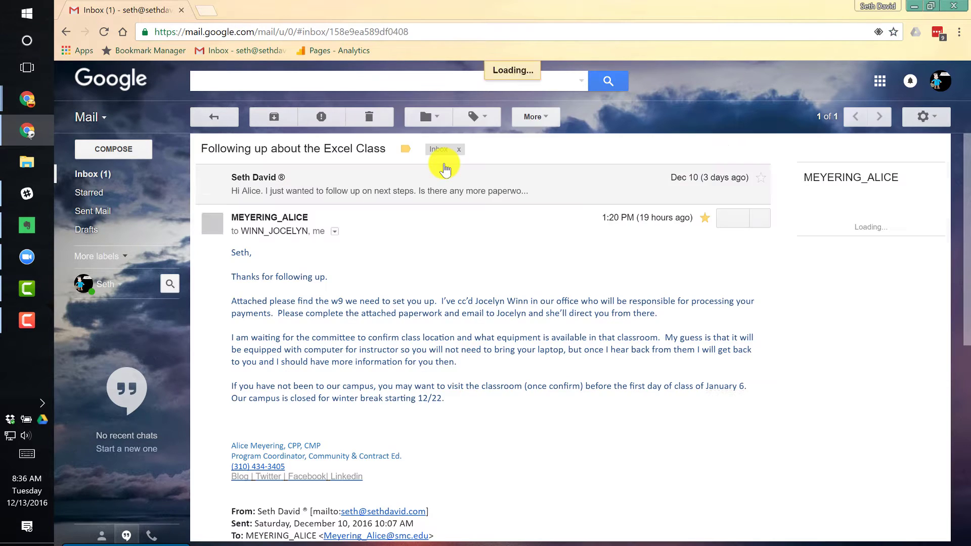
click(222, 115)
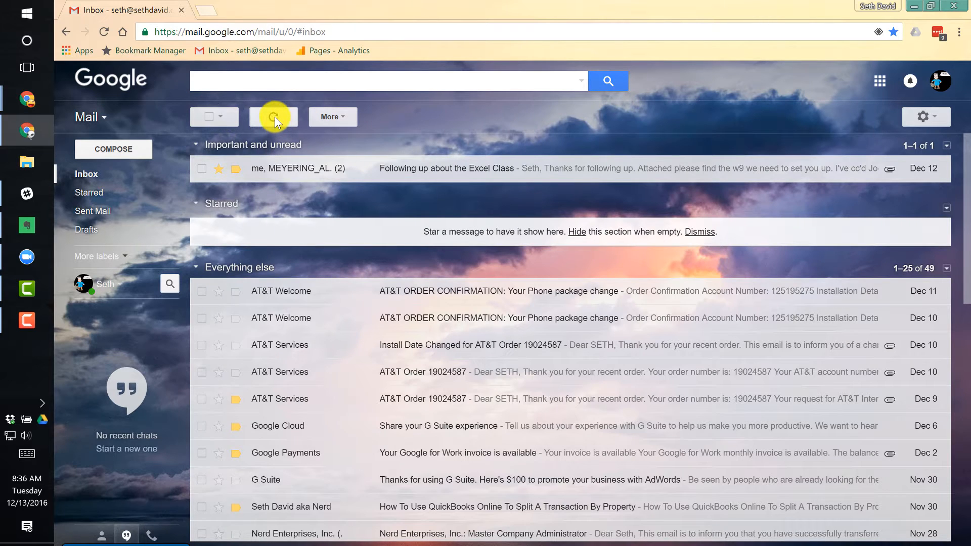
click(275, 116)
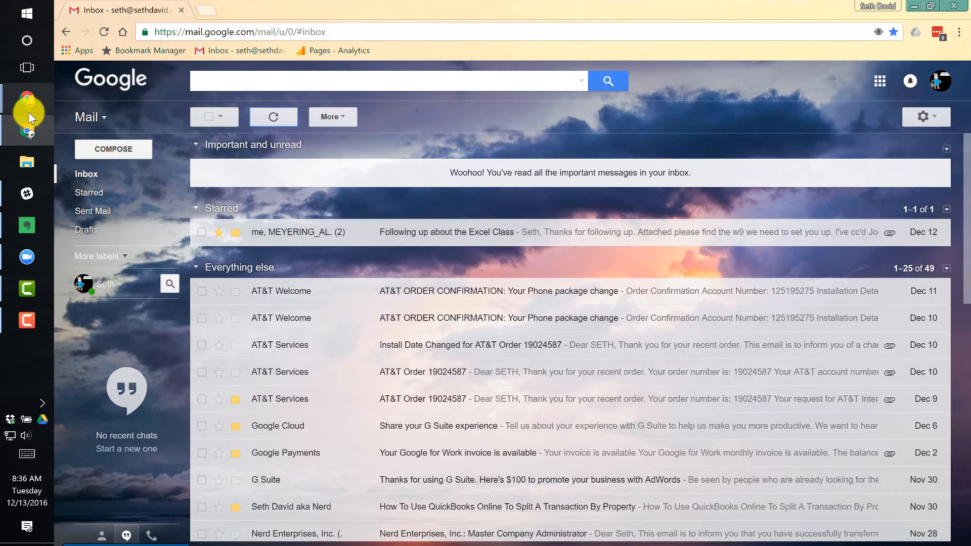
Open the WooCommerce 'Make your store accessible' email in the other Gmail window.
click(26, 98)
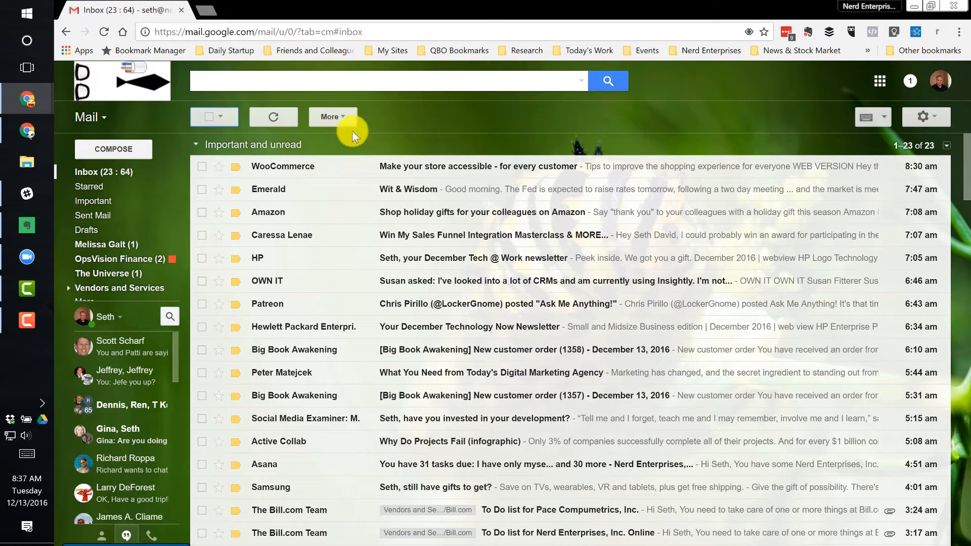
click(422, 170)
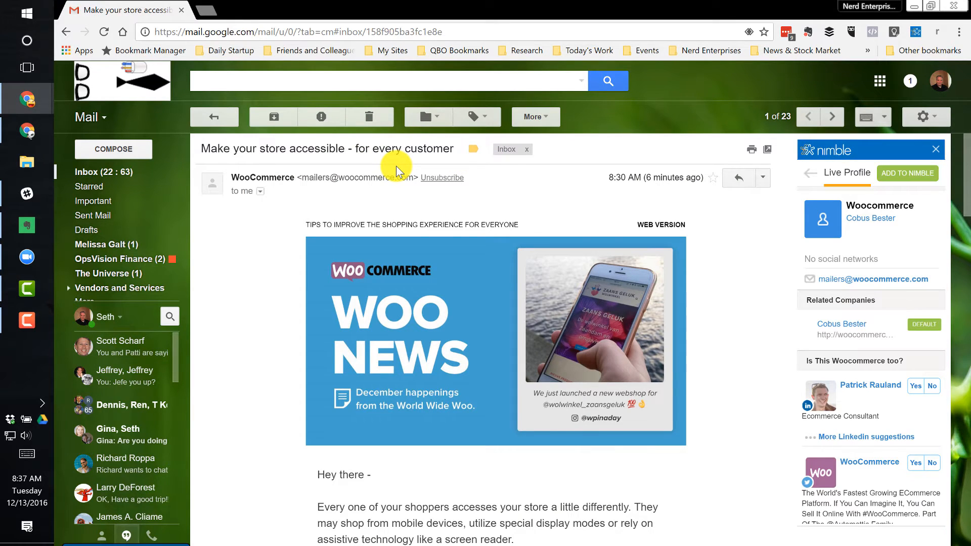
click(373, 118)
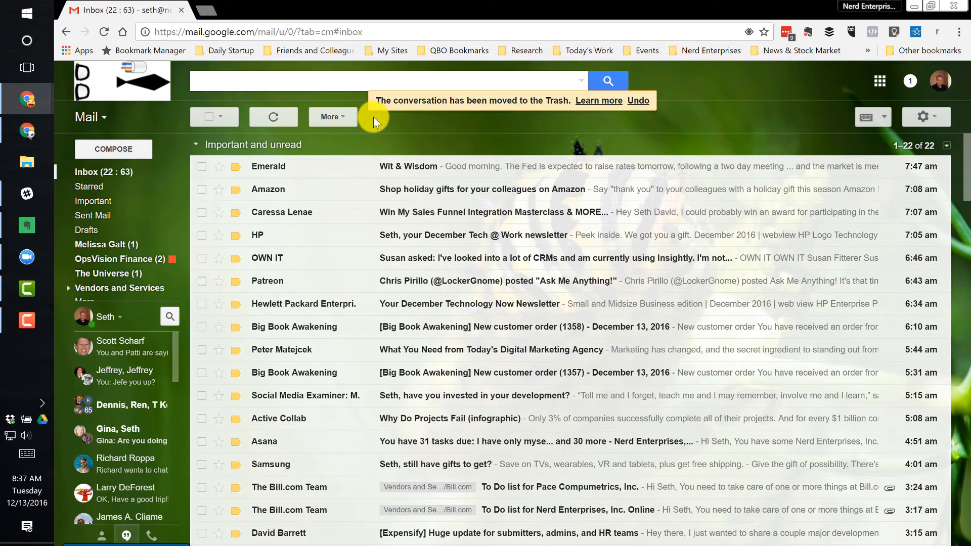
scroll(349, 281, down, 3)
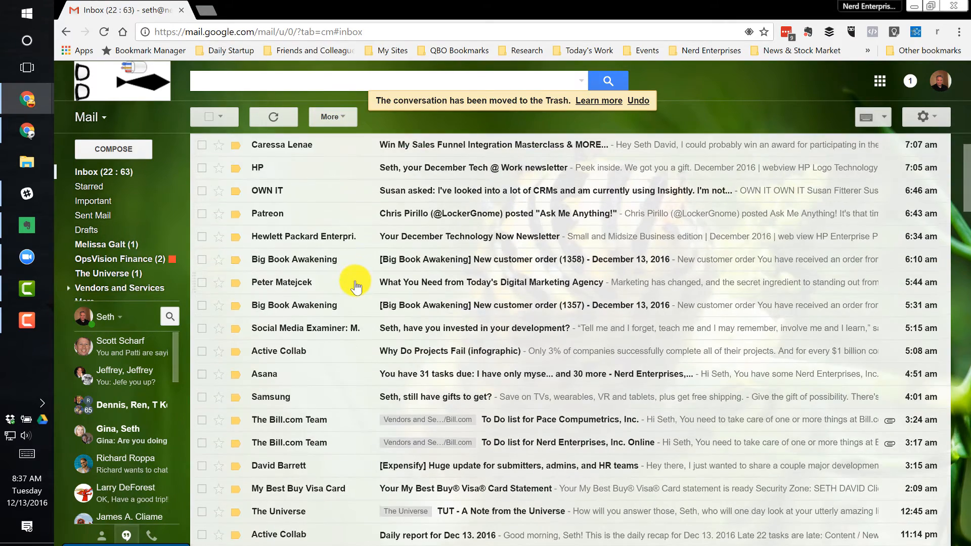
scroll(352, 288, down, 3)
scroll(351, 293, down, 4)
scroll(351, 292, down, 4)
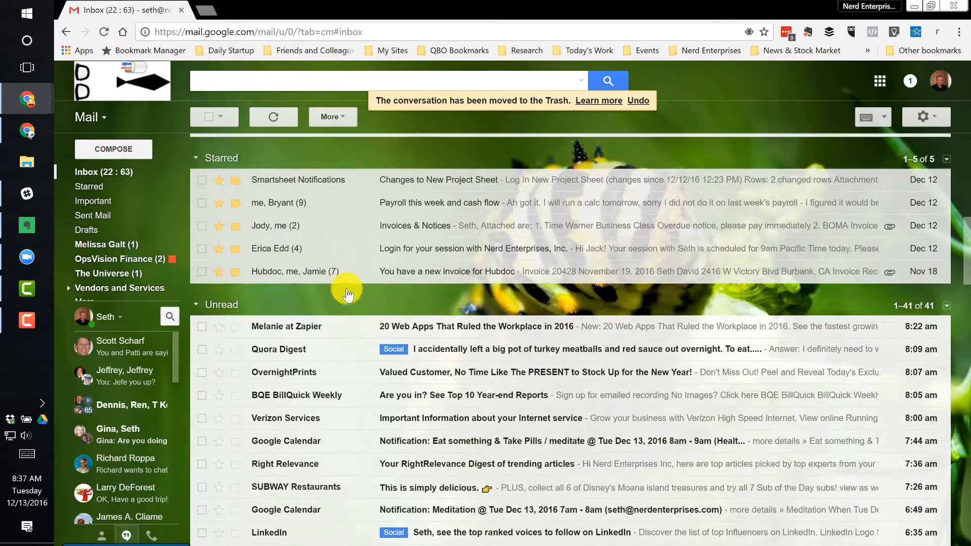
scroll(349, 296, down, 2)
scroll(348, 302, down, 2)
scroll(349, 302, down, 3)
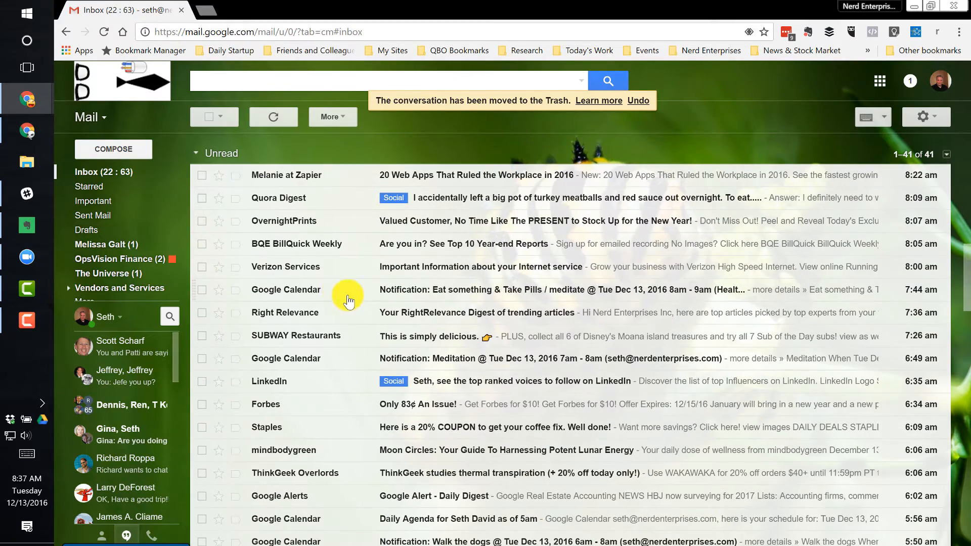
click(220, 117)
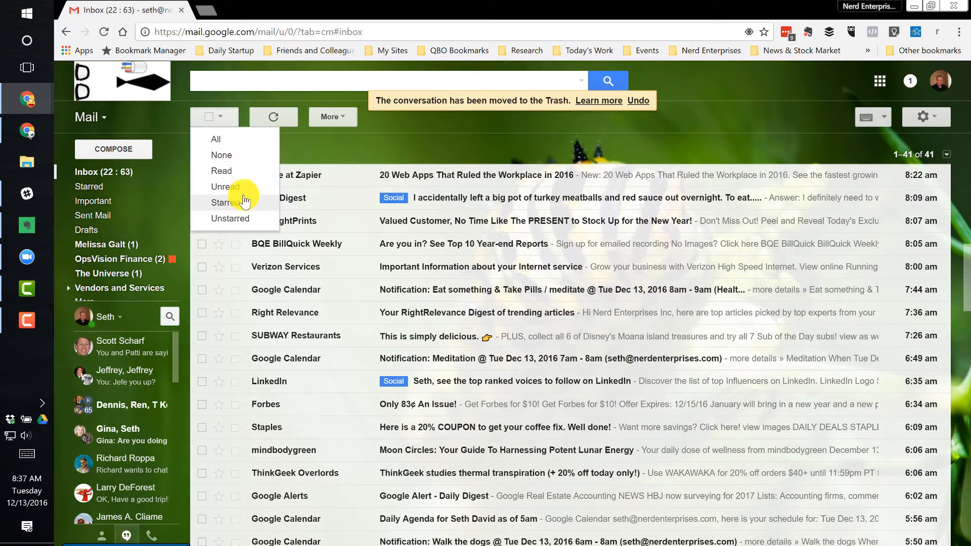
click(222, 196)
scroll(258, 283, down, 5)
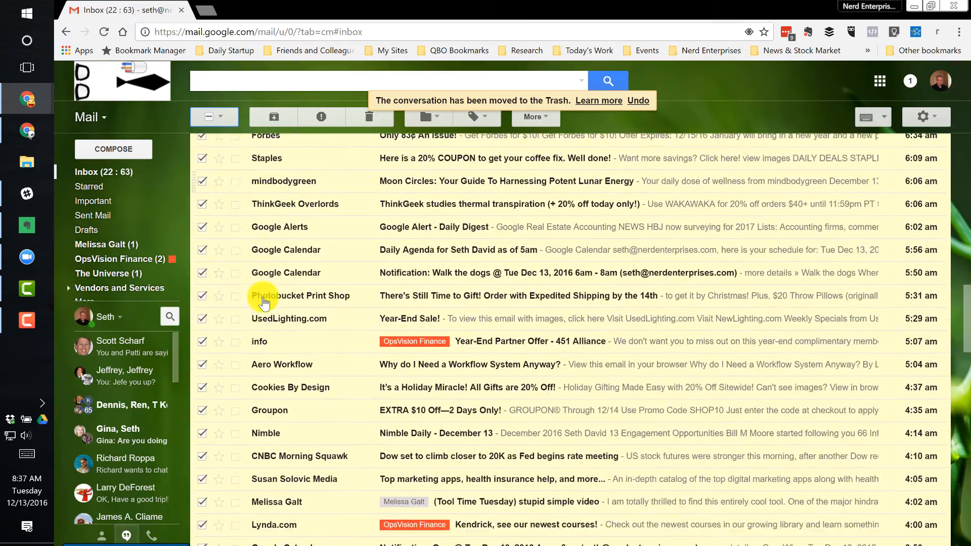
scroll(262, 296, down, 3)
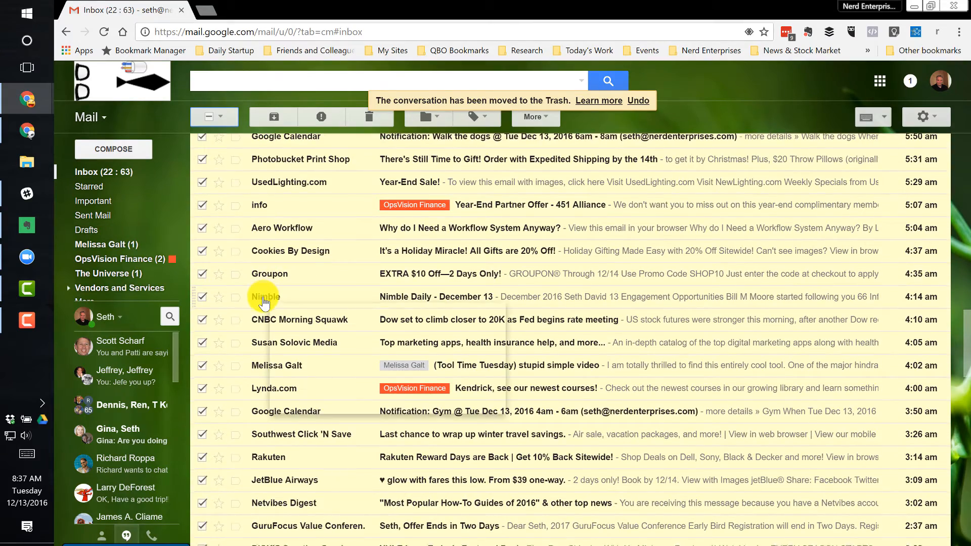
scroll(262, 300, down, 4)
scroll(327, 273, up, 2)
scroll(330, 273, up, 3)
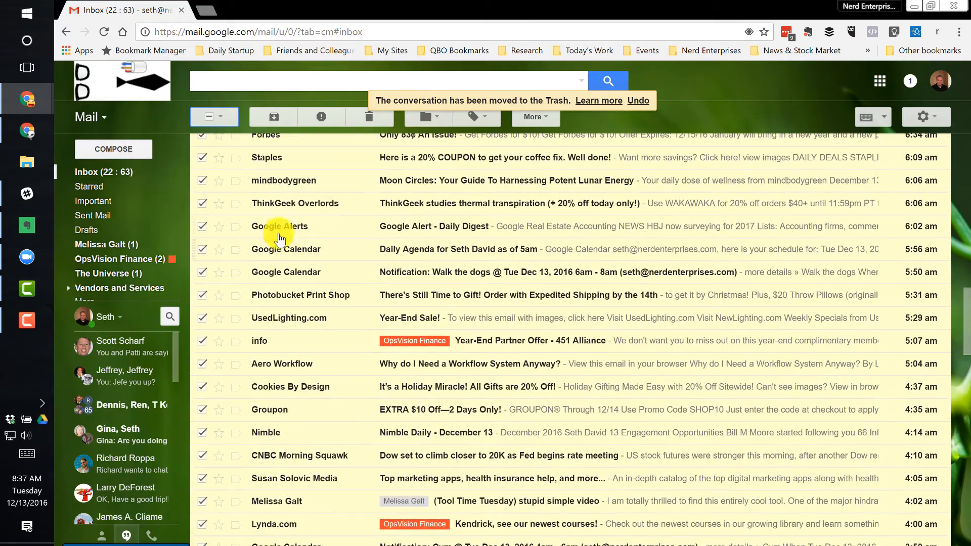
click(206, 338)
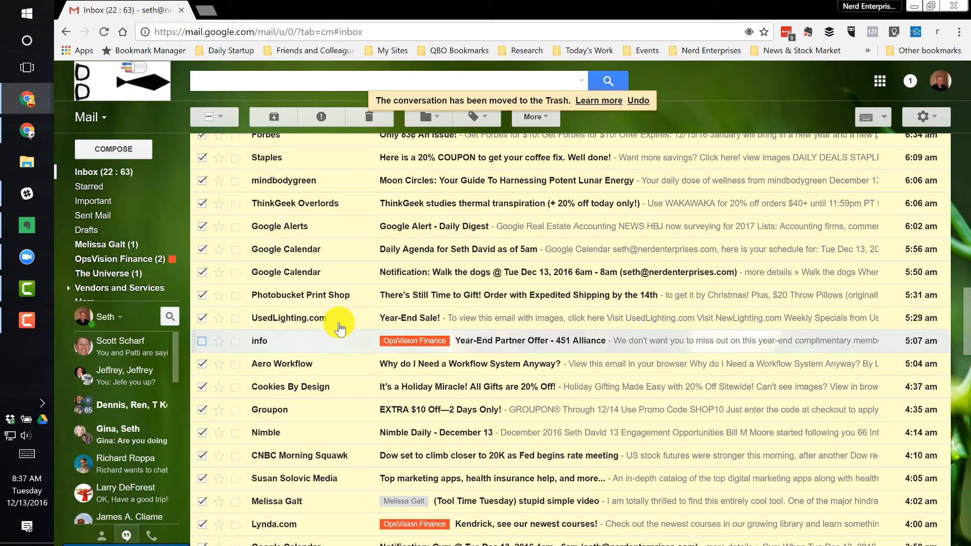
scroll(414, 348, down, 4)
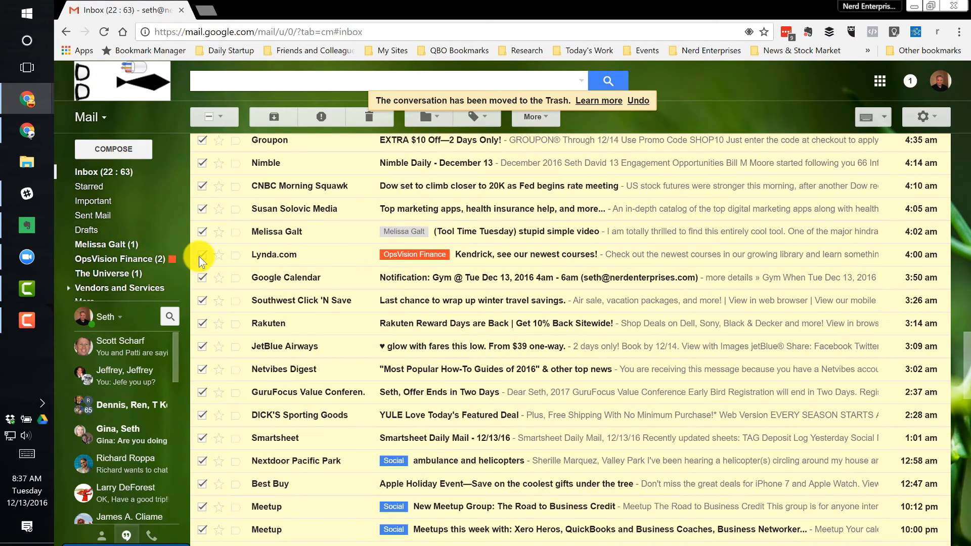
click(201, 256)
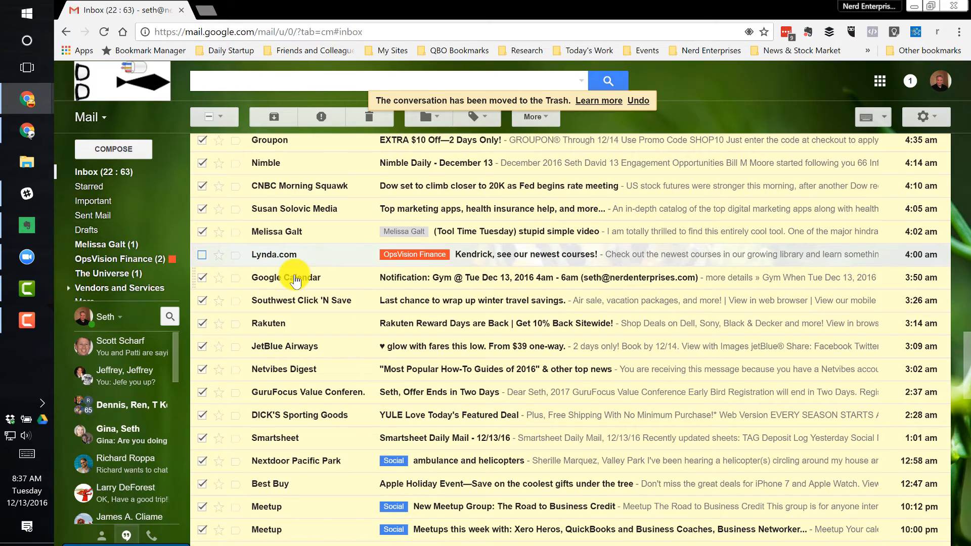
scroll(289, 285, down, 3)
scroll(317, 307, up, 3)
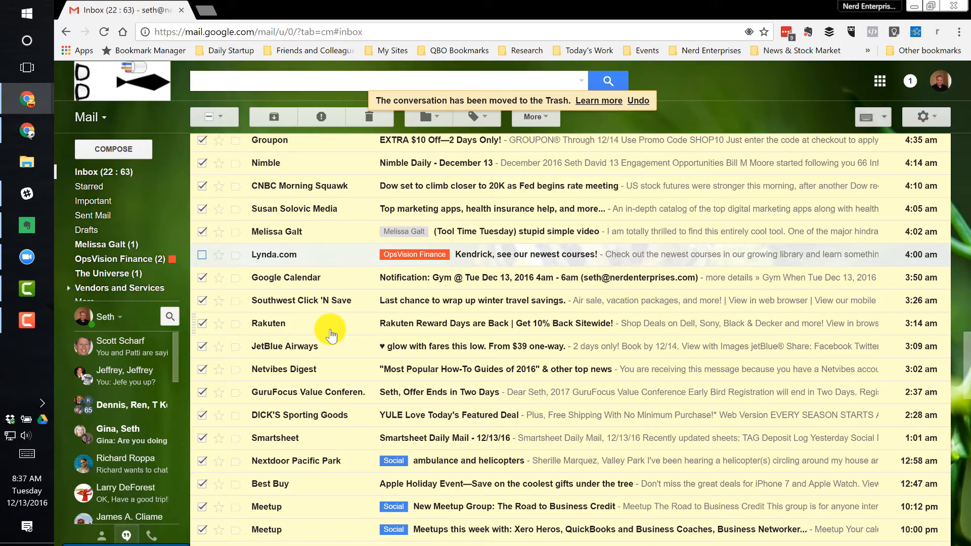
scroll(332, 334, up, 5)
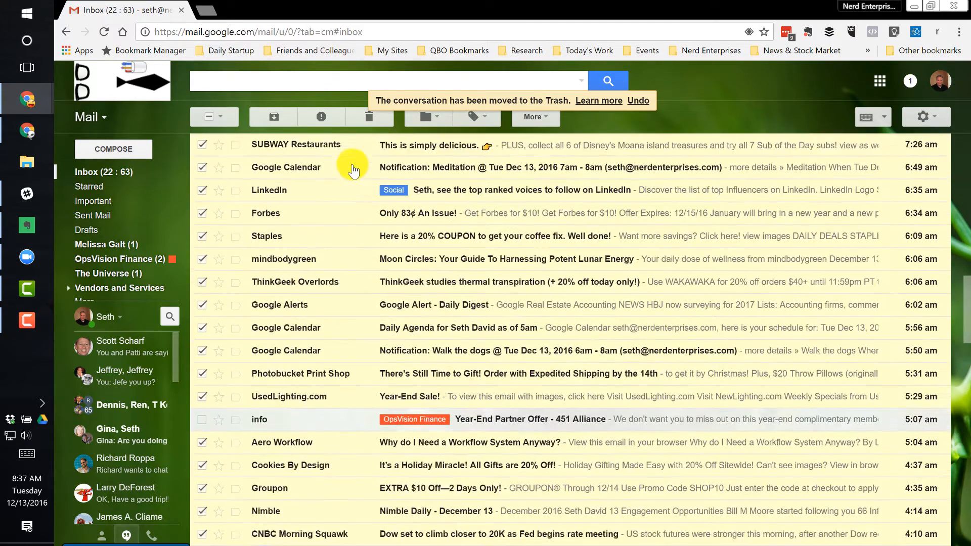
scroll(342, 191, up, 3)
Clear the conversation selection and mark the HP newsletter as not important.
click(215, 116)
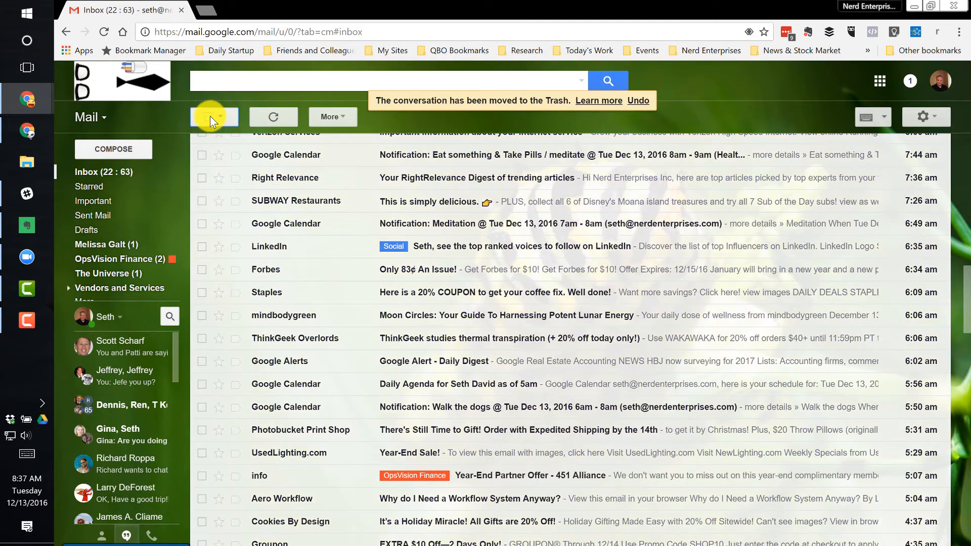
scroll(339, 391, down, 5)
scroll(339, 391, up, 1)
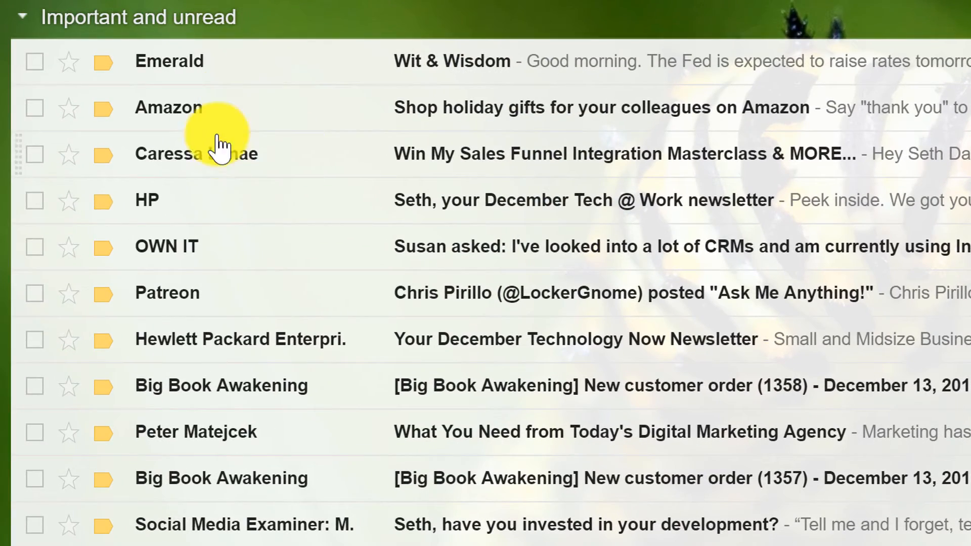
click(102, 200)
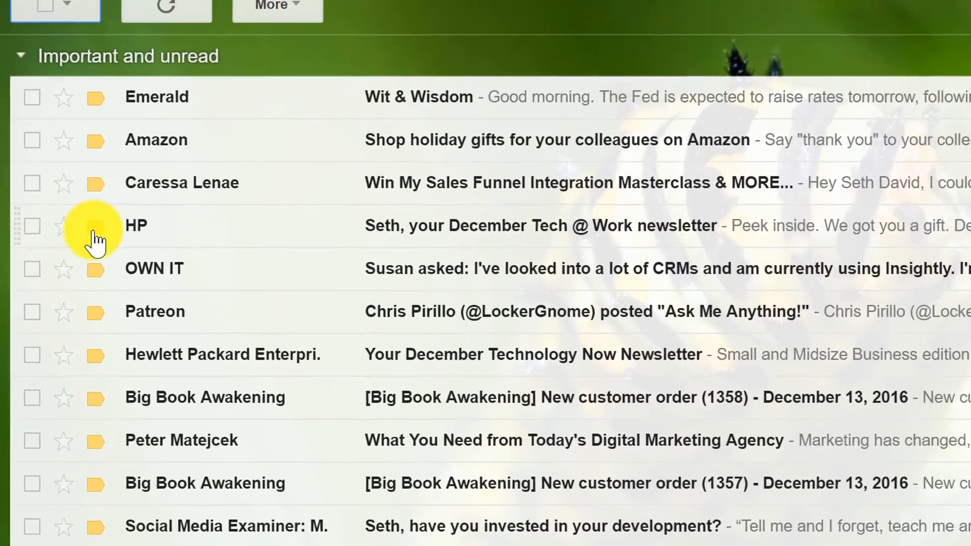